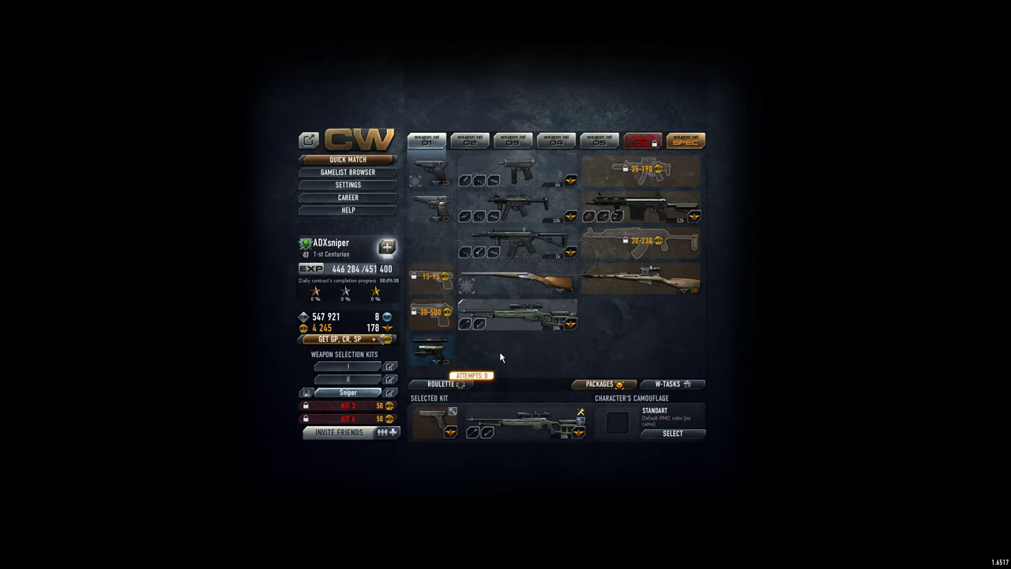
# Step: Bring up the career panel's Clans tab showing join requests and the current roster
pyautogui.click(360, 200)
pyautogui.click(637, 167)
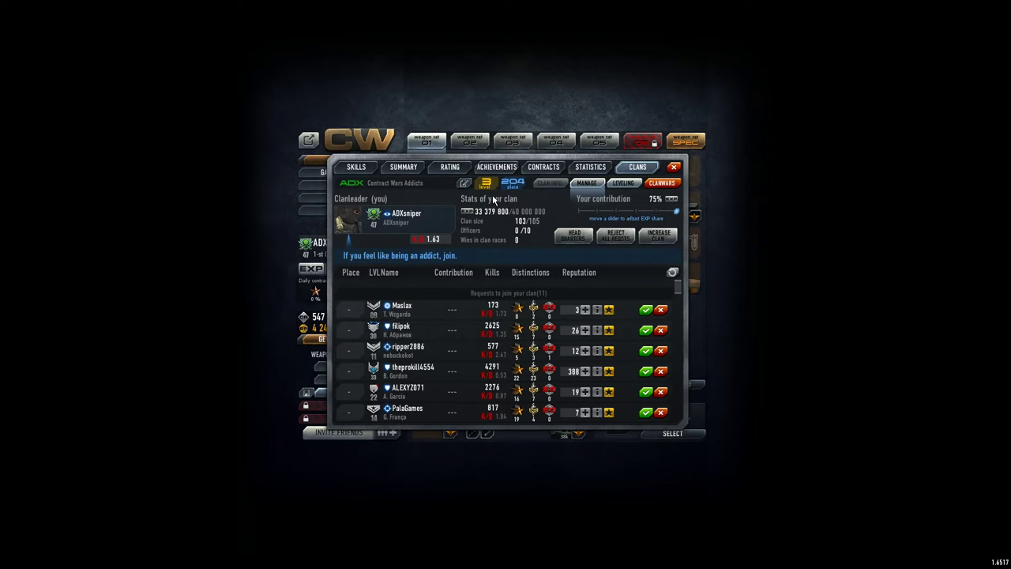
pyautogui.moveTo(679, 288); pyautogui.dragTo(680, 298)
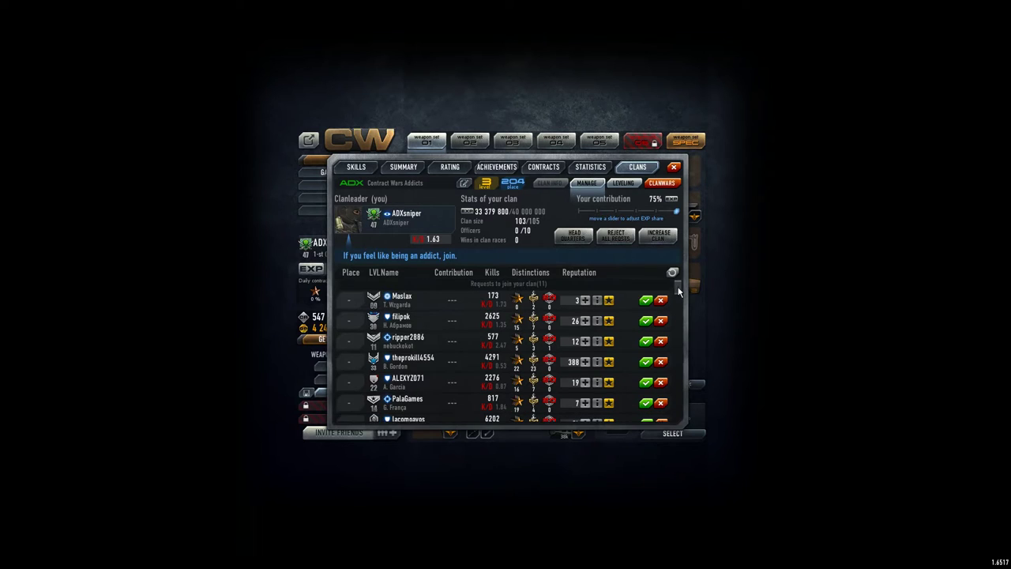
pyautogui.scroll(-1, 679, 292)
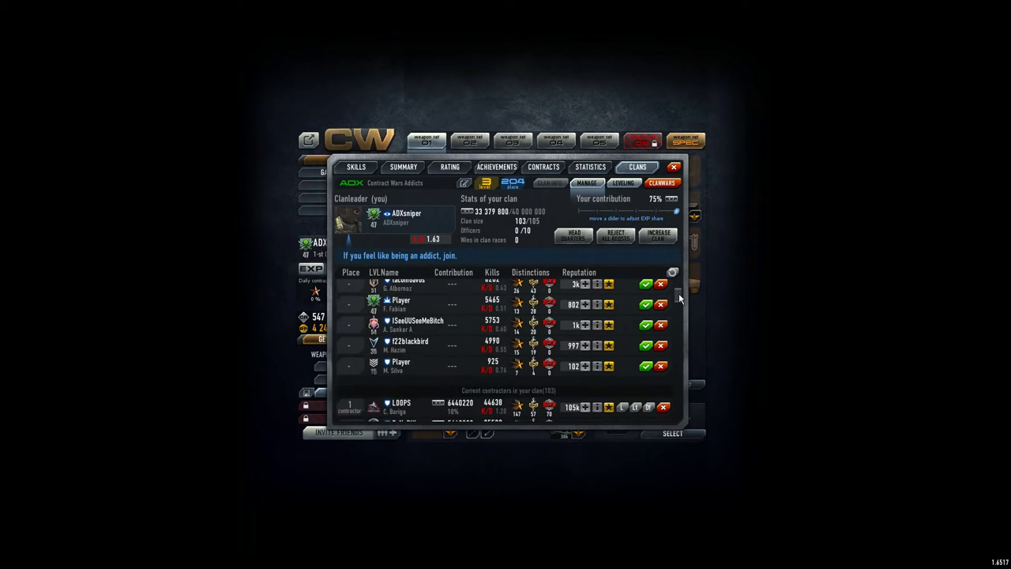
pyautogui.scroll(3, 680, 292)
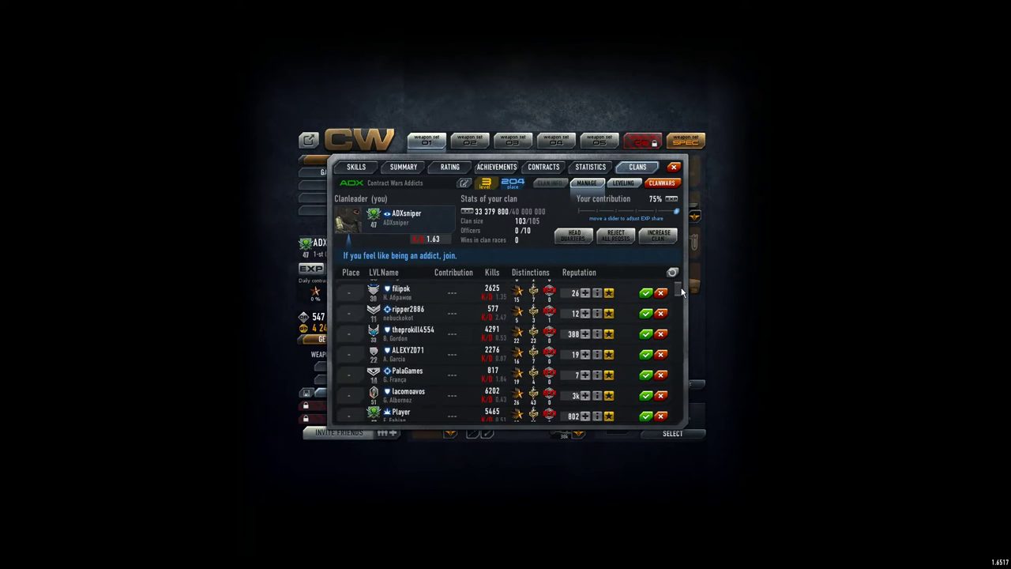
pyautogui.scroll(2, 682, 292)
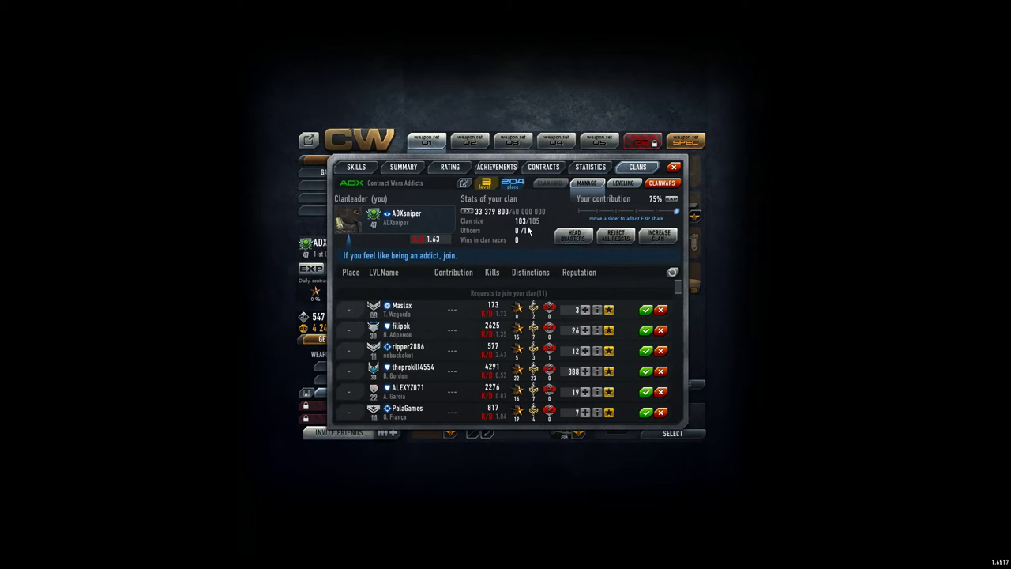
pyautogui.moveTo(678, 292); pyautogui.dragTo(682, 416)
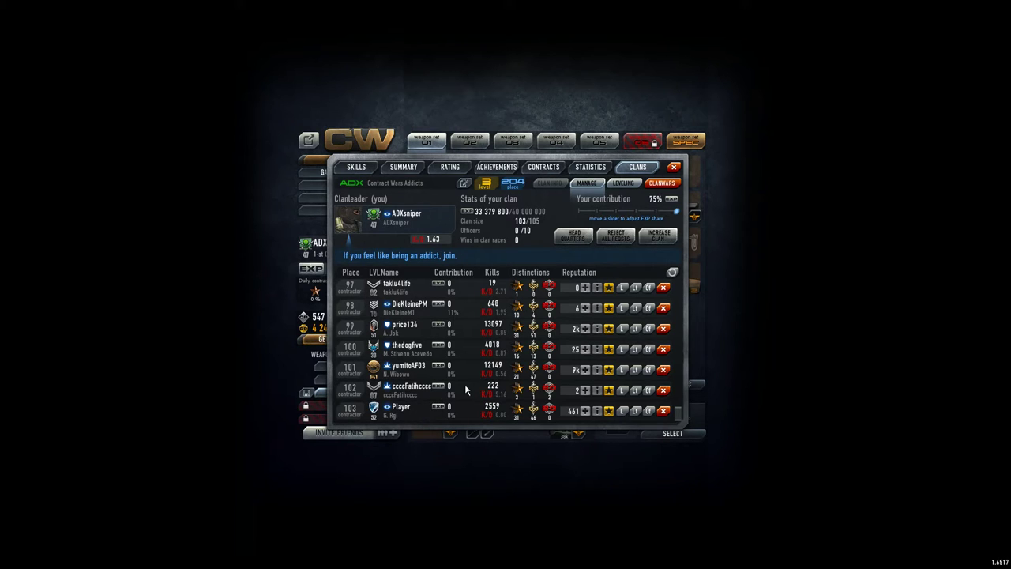
pyautogui.click(664, 287)
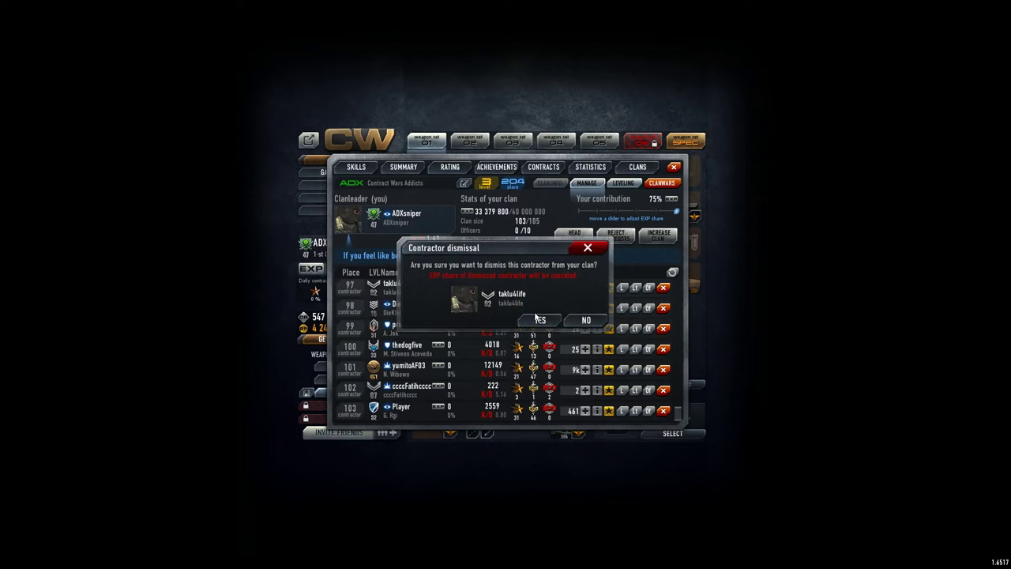
pyautogui.click(583, 320)
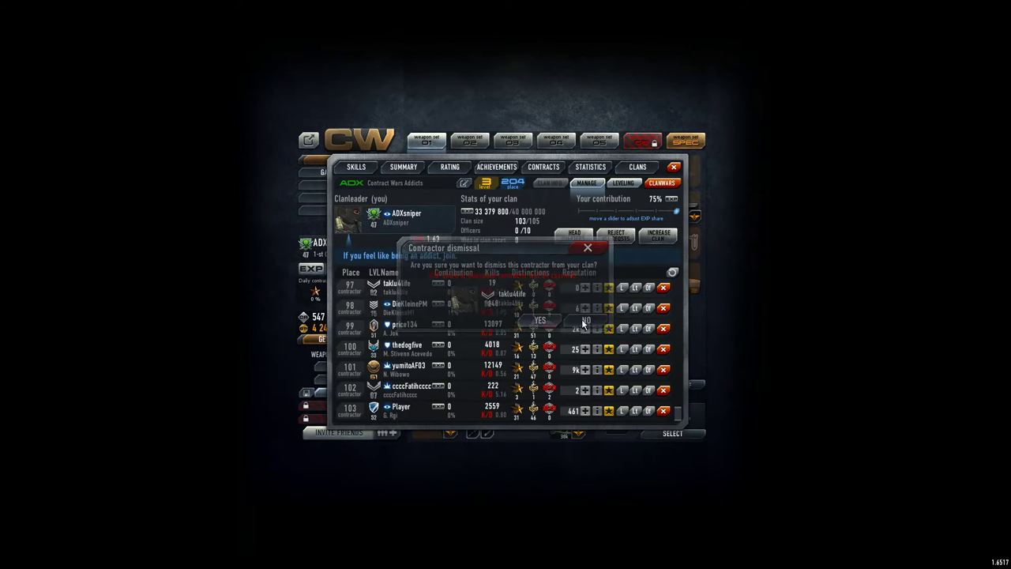
pyautogui.click(663, 389)
pyautogui.click(540, 320)
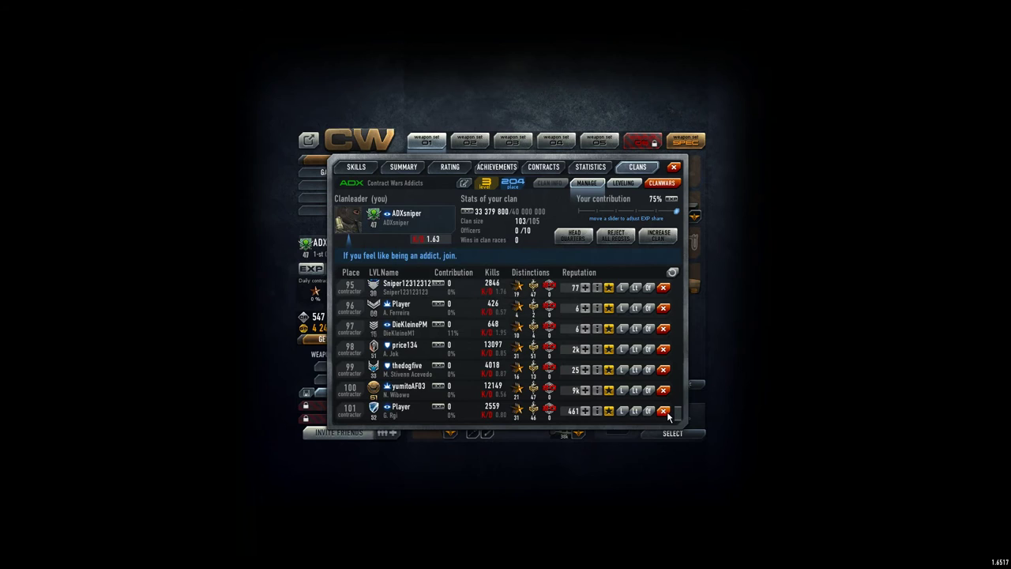
pyautogui.click(664, 410)
pyautogui.click(540, 320)
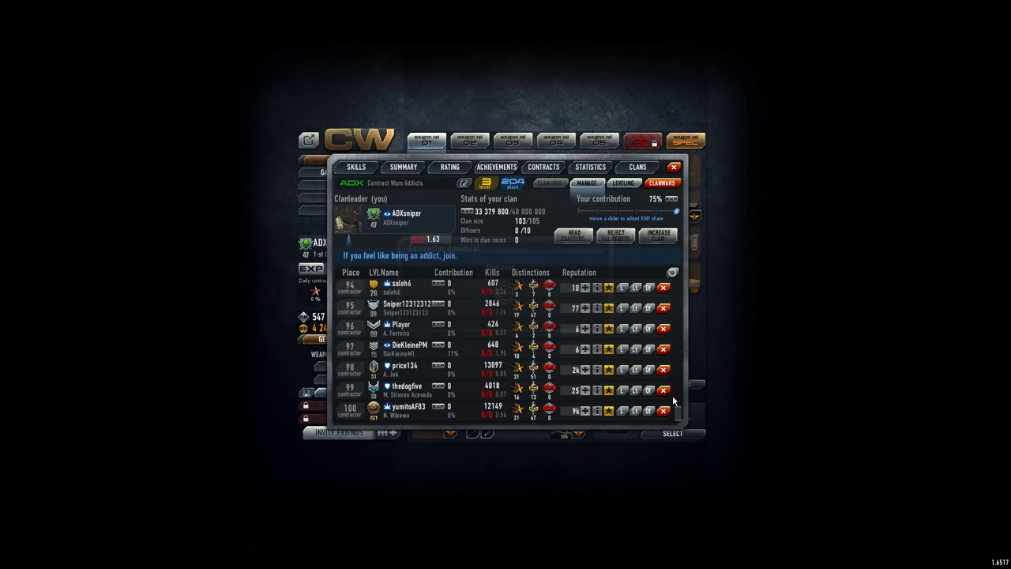
pyautogui.click(664, 410)
pyautogui.click(540, 324)
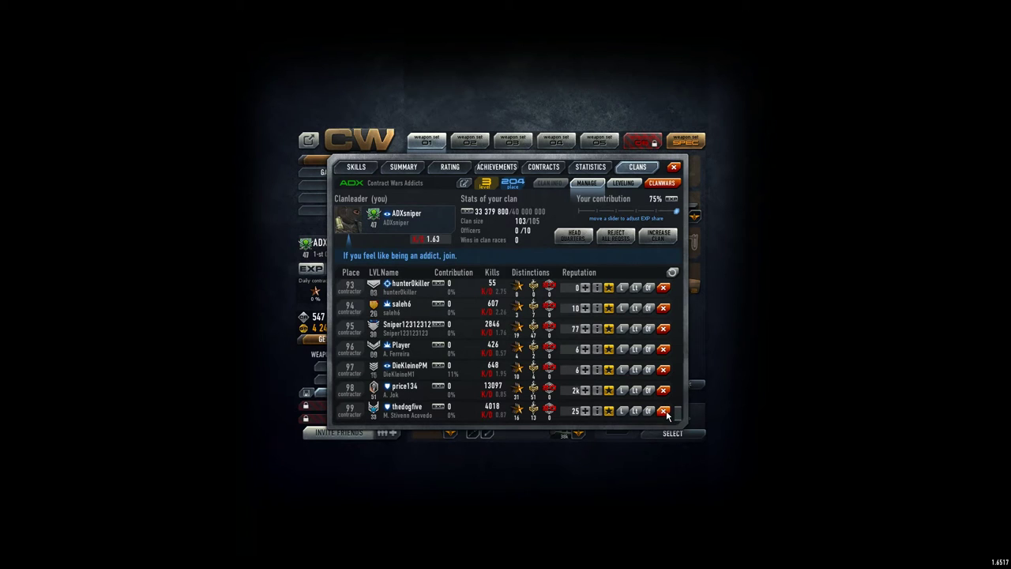
pyautogui.click(664, 410)
pyautogui.click(539, 320)
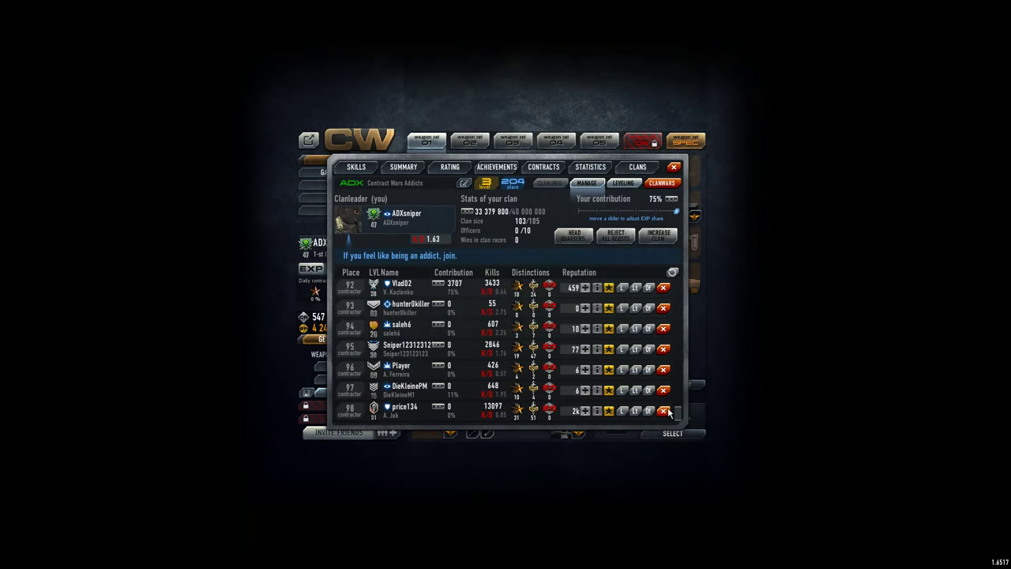
pyautogui.click(664, 410)
pyautogui.click(540, 320)
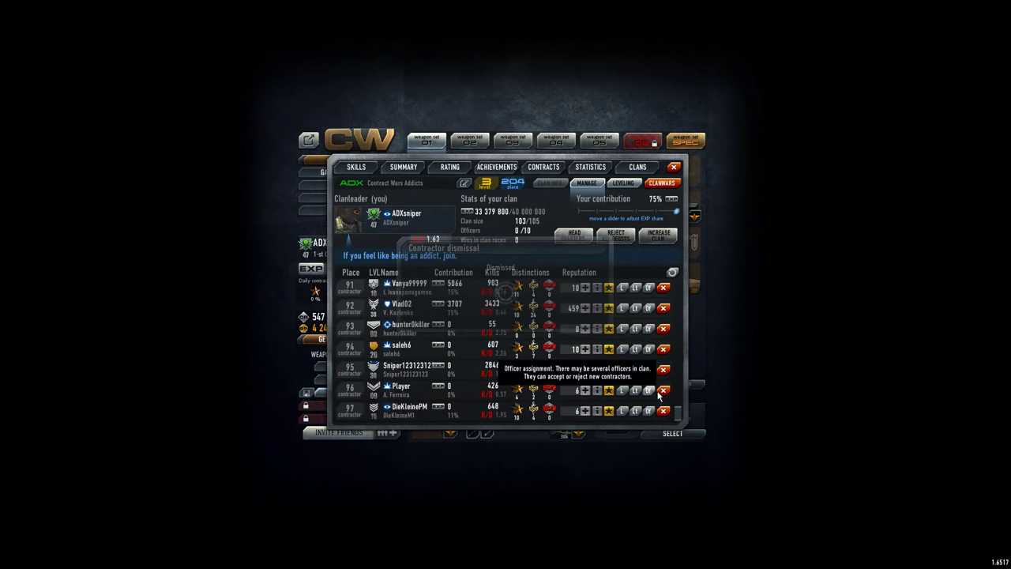
# Step: Dismiss DieKleinePM, another Player, Sniper123123123, saleh6, hunter0killer and Vlad02, then refresh the roster
pyautogui.click(664, 410)
pyautogui.click(551, 323)
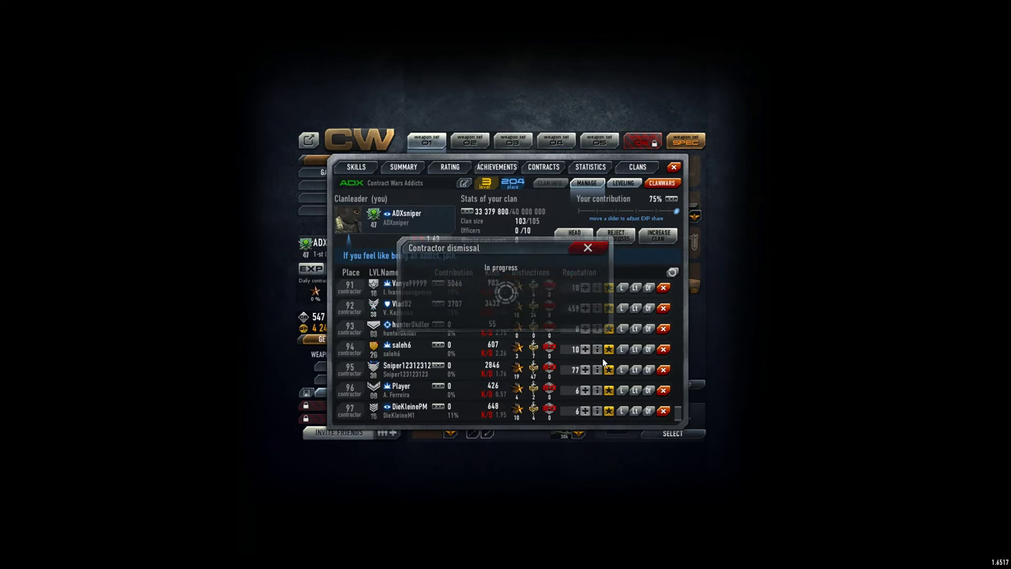
pyautogui.click(664, 410)
pyautogui.click(555, 333)
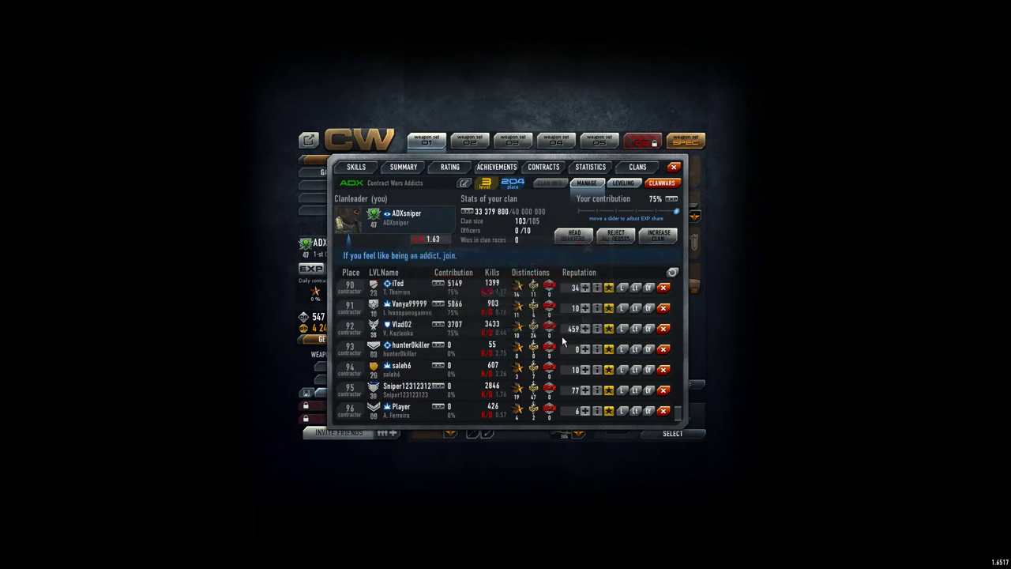
pyautogui.click(664, 410)
pyautogui.click(553, 332)
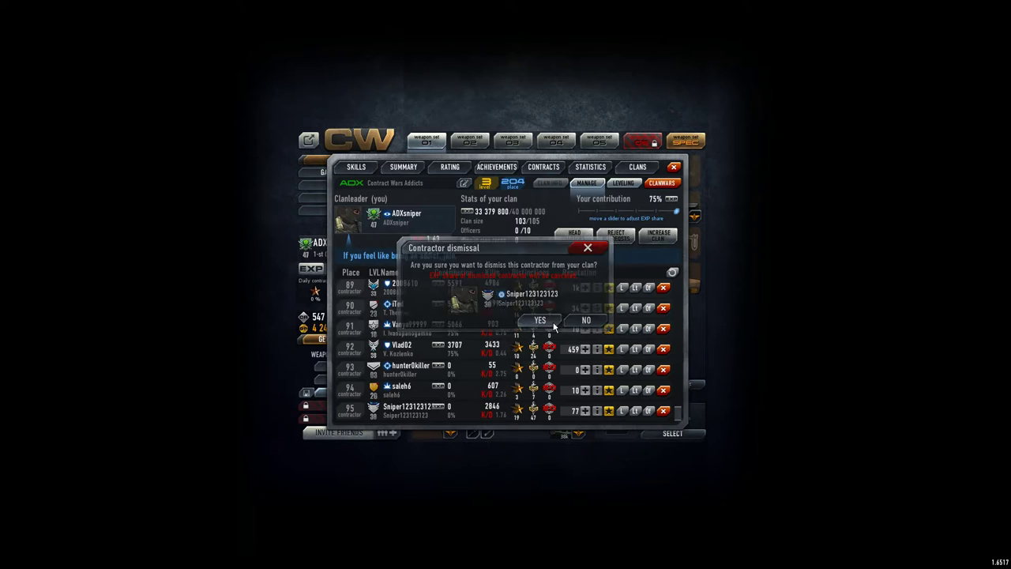
pyautogui.click(666, 413)
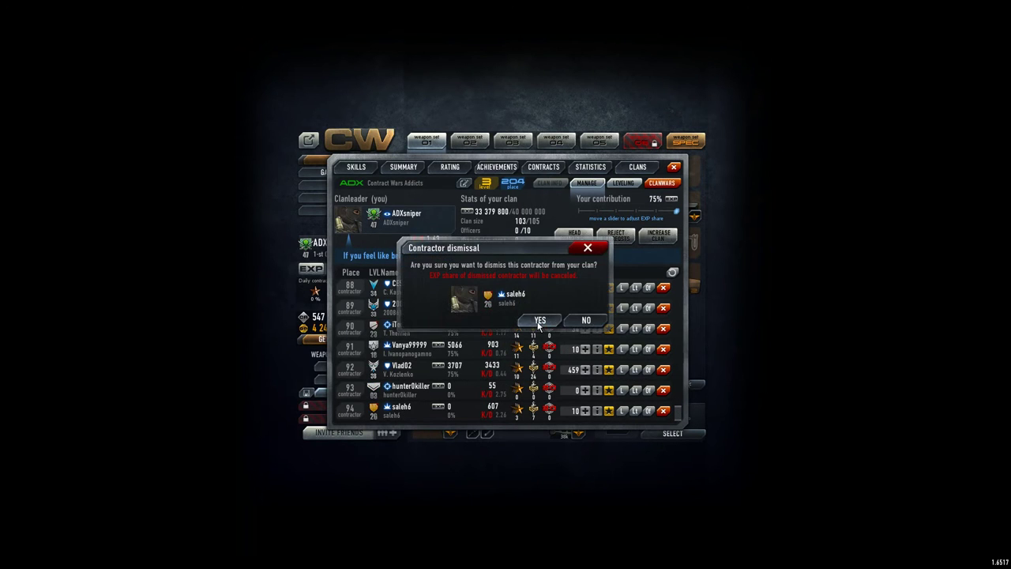
pyautogui.click(553, 332)
pyautogui.click(666, 413)
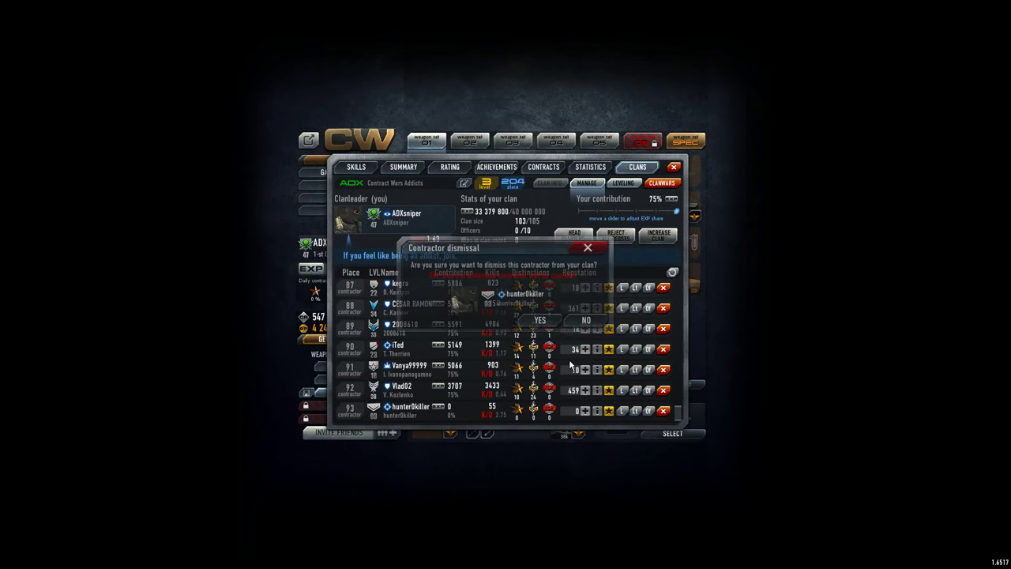
pyautogui.click(542, 327)
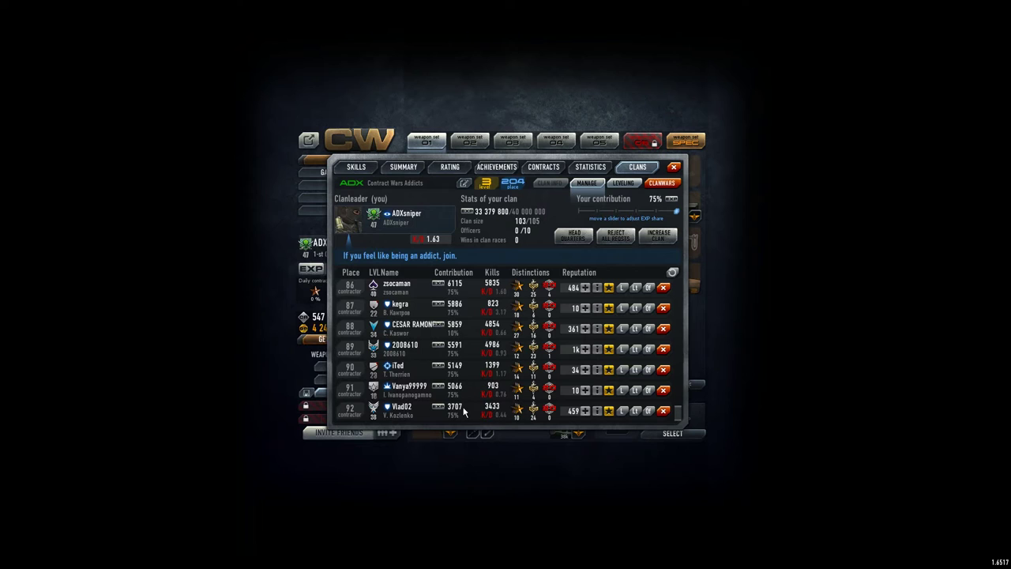
pyautogui.click(664, 410)
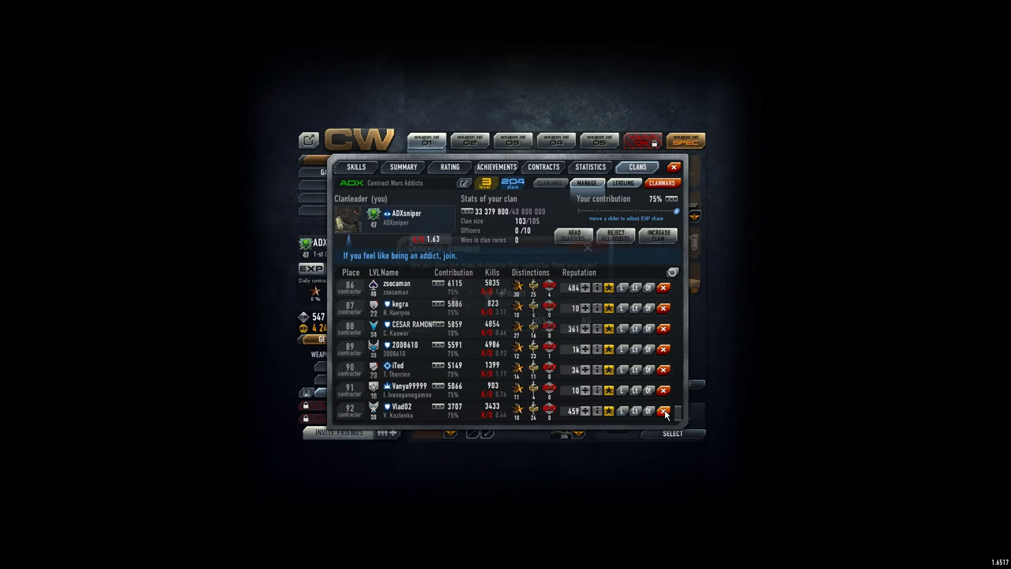
pyautogui.click(541, 320)
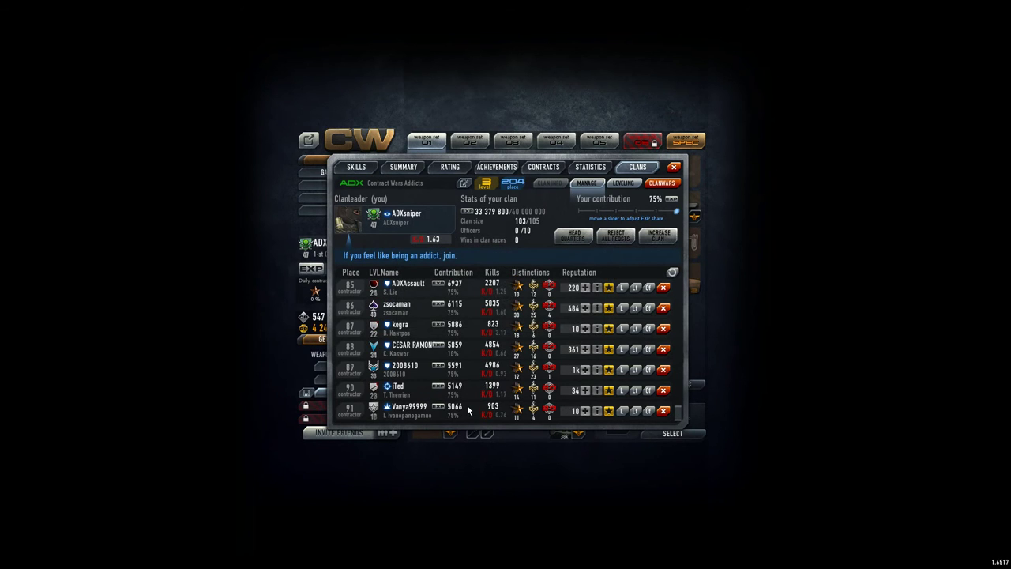
pyautogui.moveTo(678, 411); pyautogui.dragTo(682, 283)
pyautogui.click(673, 274)
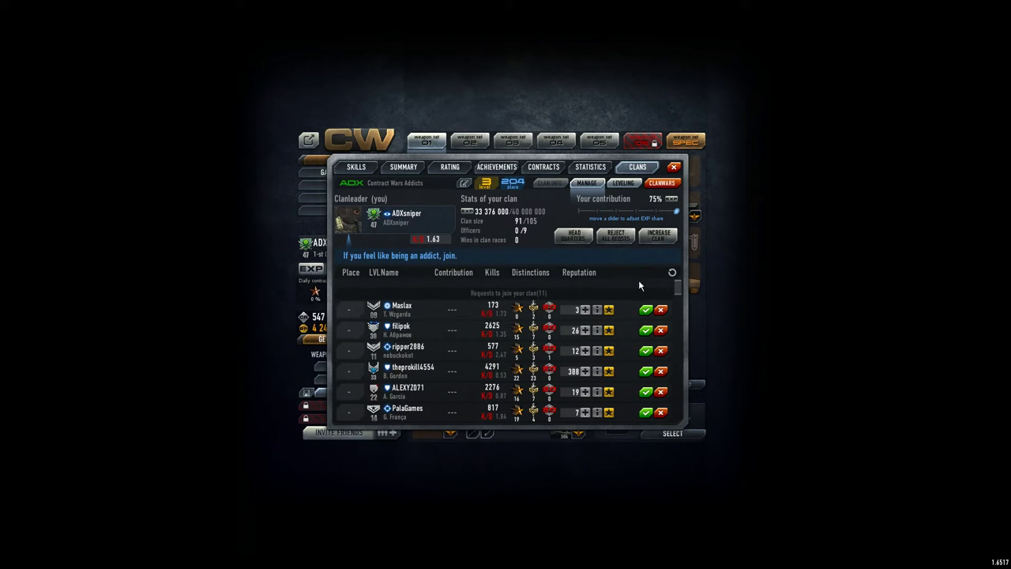
# Step: Accept all eleven pending clan join requests
pyautogui.click(646, 310)
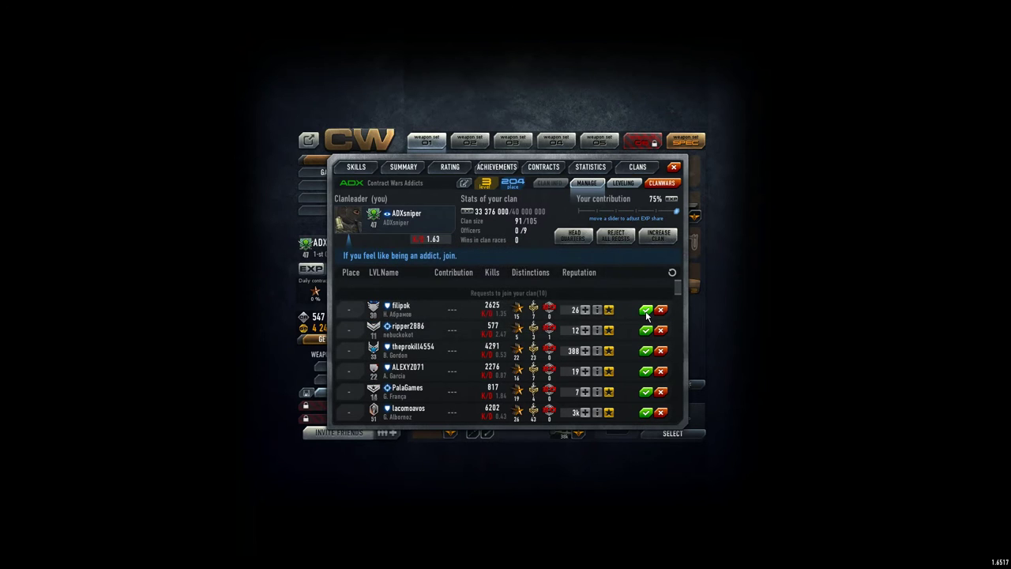
pyautogui.click(646, 309)
pyautogui.click(647, 310)
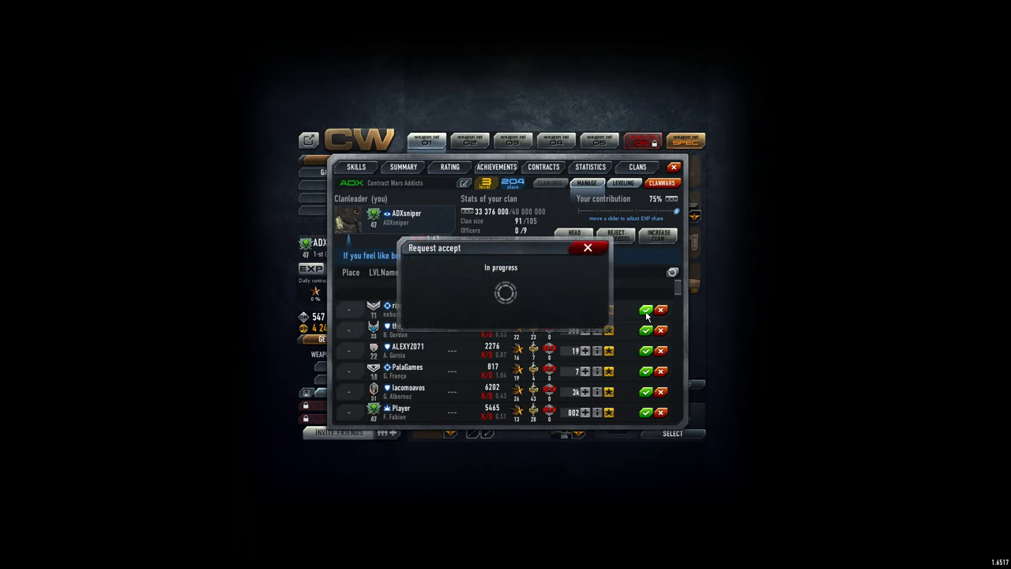
pyautogui.click(646, 310)
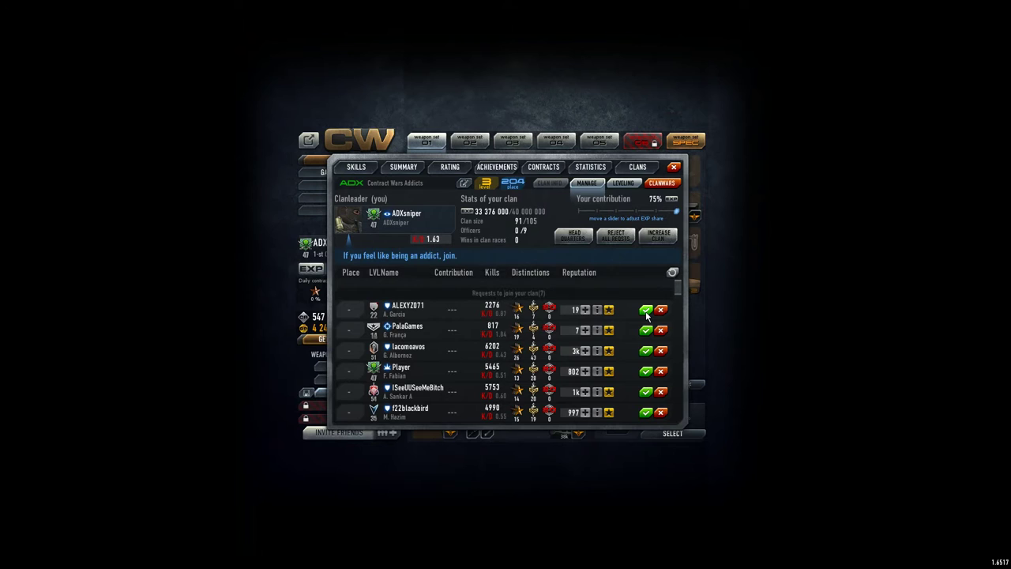
pyautogui.click(647, 310)
pyautogui.click(646, 310)
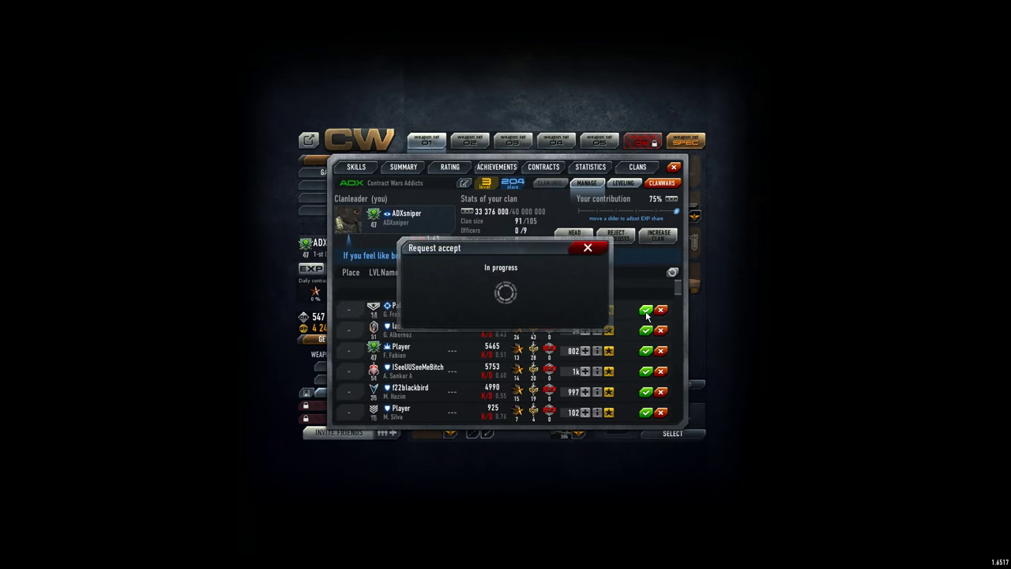
pyautogui.click(647, 310)
pyautogui.click(647, 310)
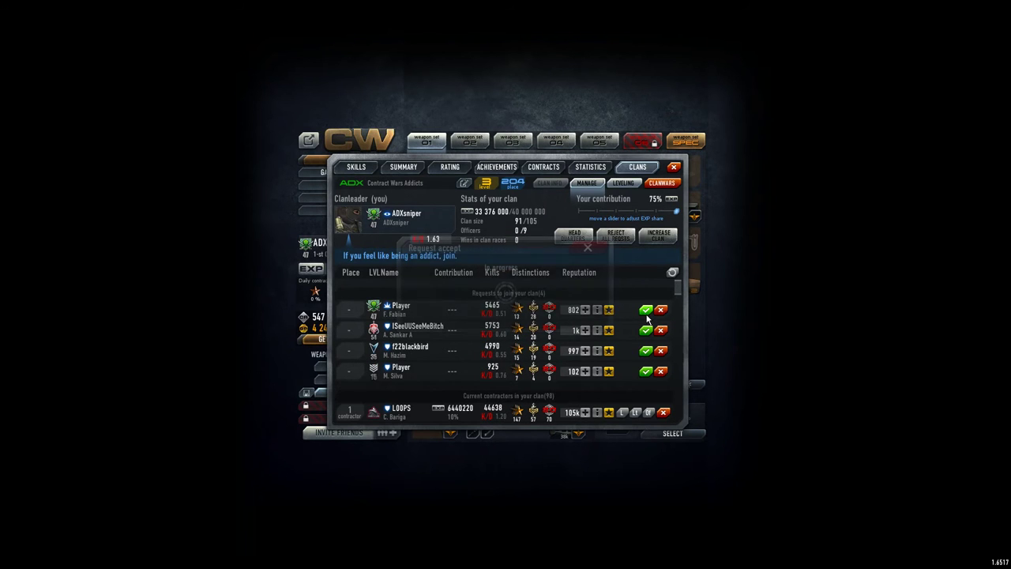
pyautogui.click(647, 309)
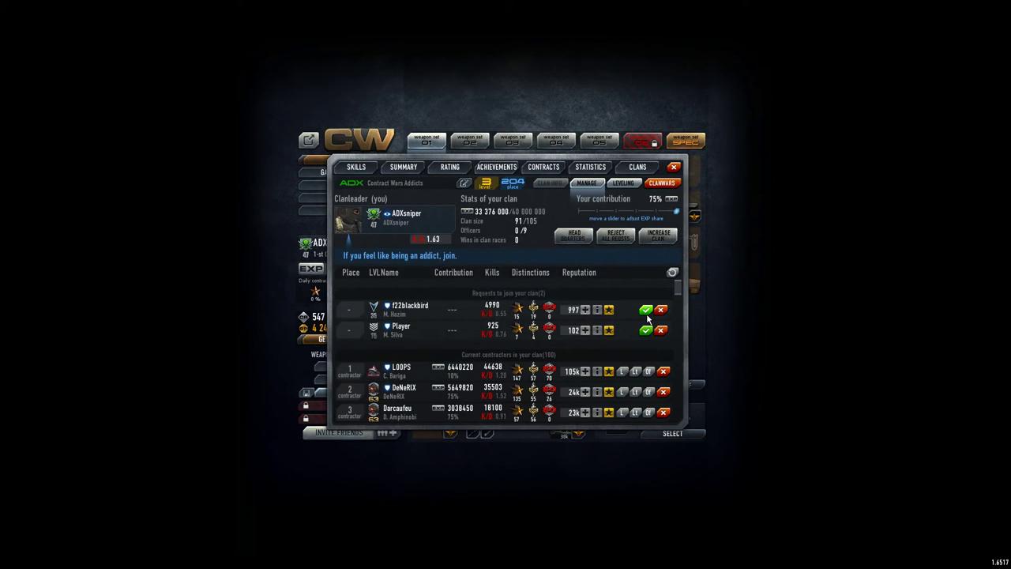
pyautogui.click(647, 310)
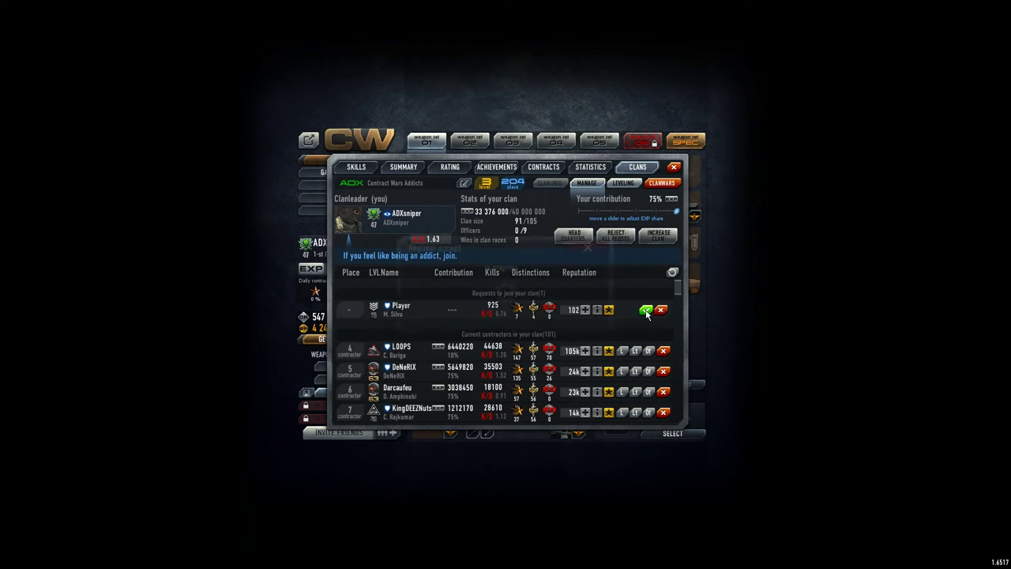
pyautogui.click(646, 310)
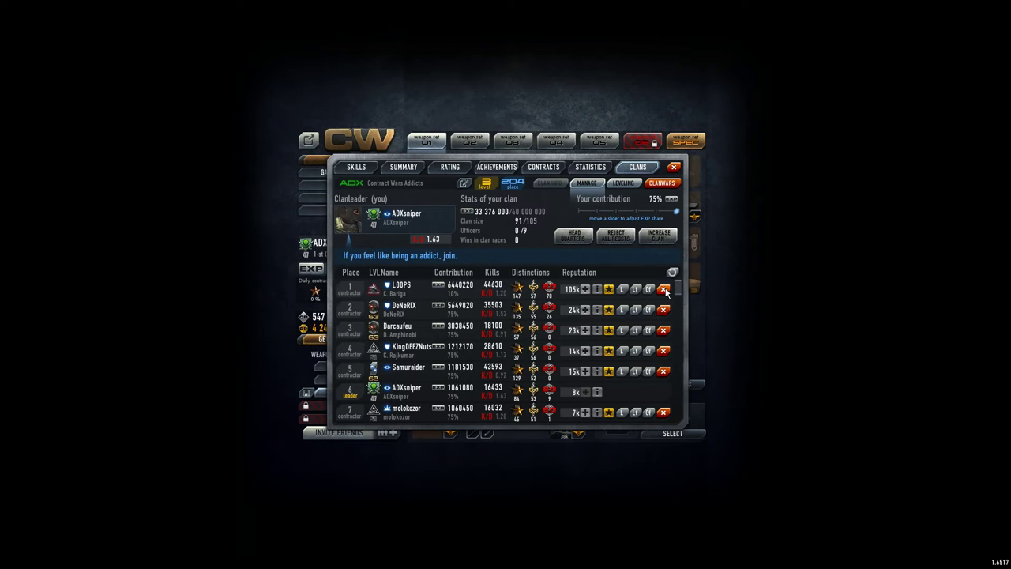
pyautogui.moveTo(678, 287)
pyautogui.mouseDown()
pyautogui.moveTo(681, 391)
pyautogui.moveTo(689, 295)
pyautogui.mouseUp()
pyautogui.scroll(1, 689, 293)
# Step: Close the roster, try the NXS 2.5-10x24 sight on the SV98, then refit the NXS 5.5-22x50
pyautogui.click(674, 168)
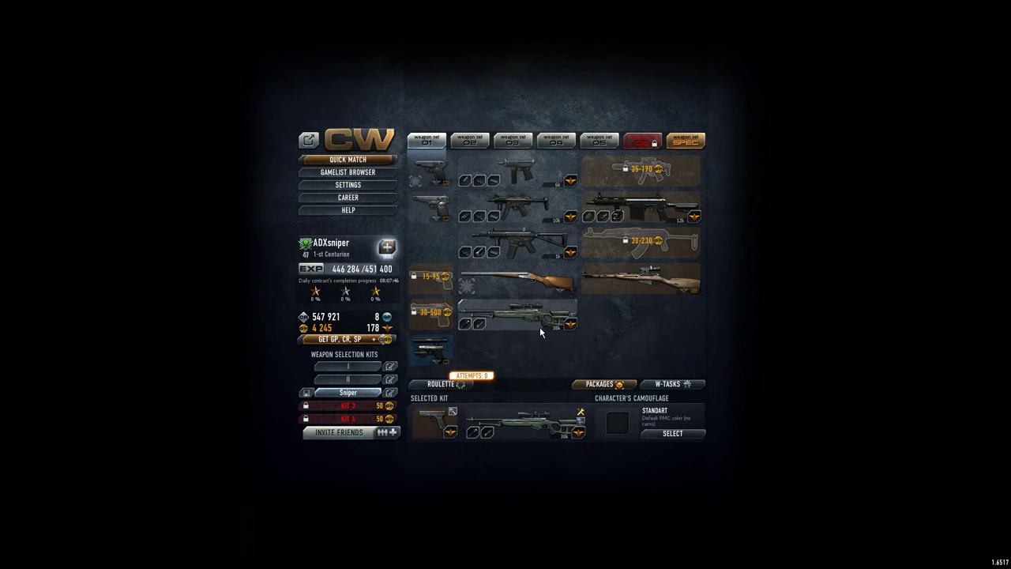
pyautogui.doubleClick(540, 320)
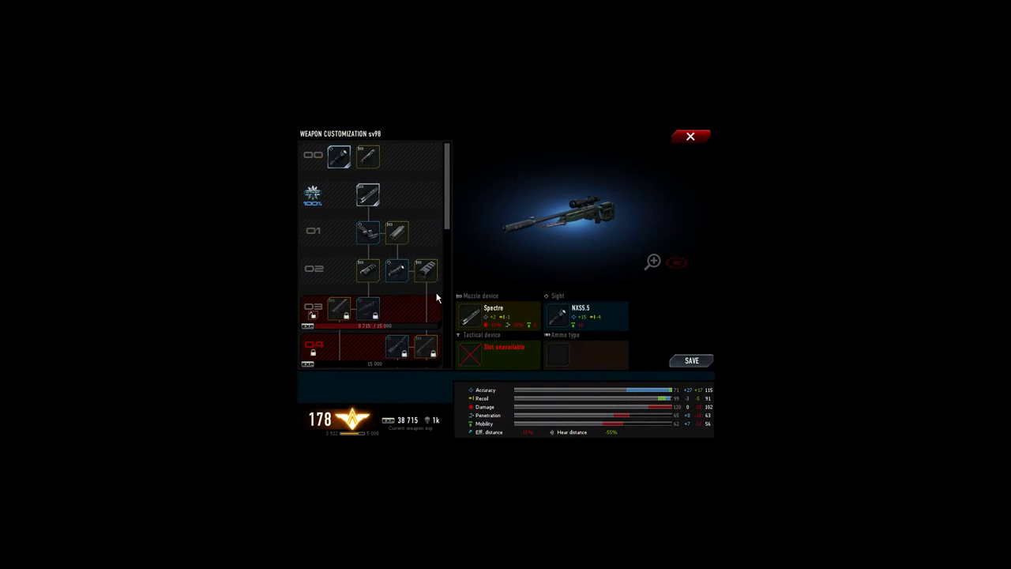
pyautogui.click(395, 270)
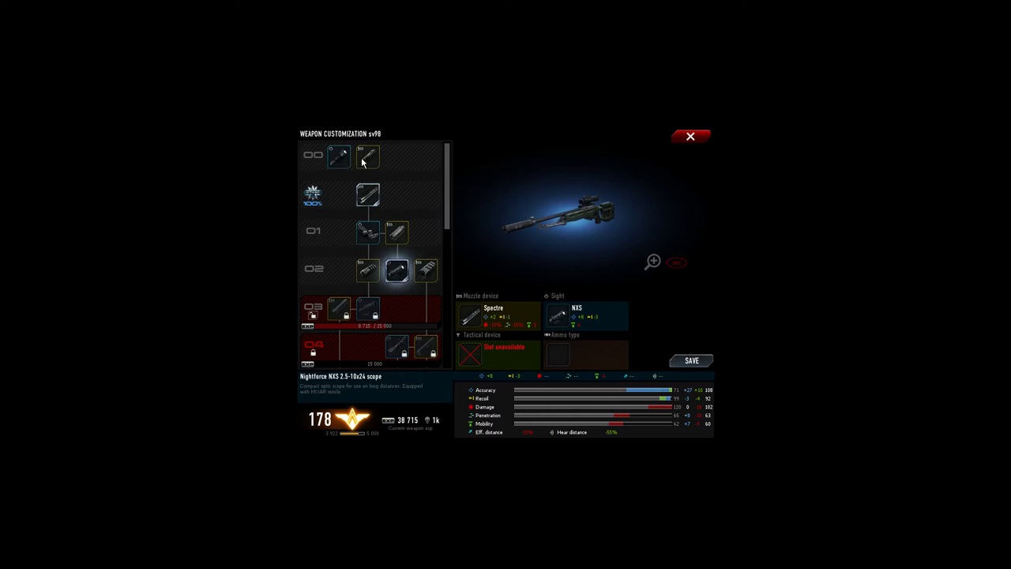
pyautogui.click(340, 157)
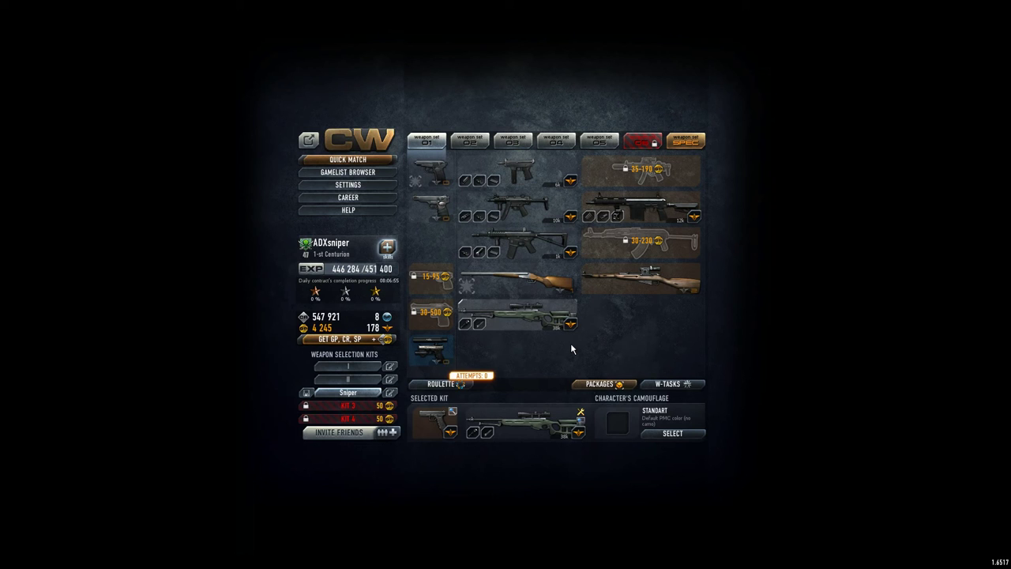
# Step: Reopen the career panel from the main menu, landing on the clan roster
pyautogui.click(362, 199)
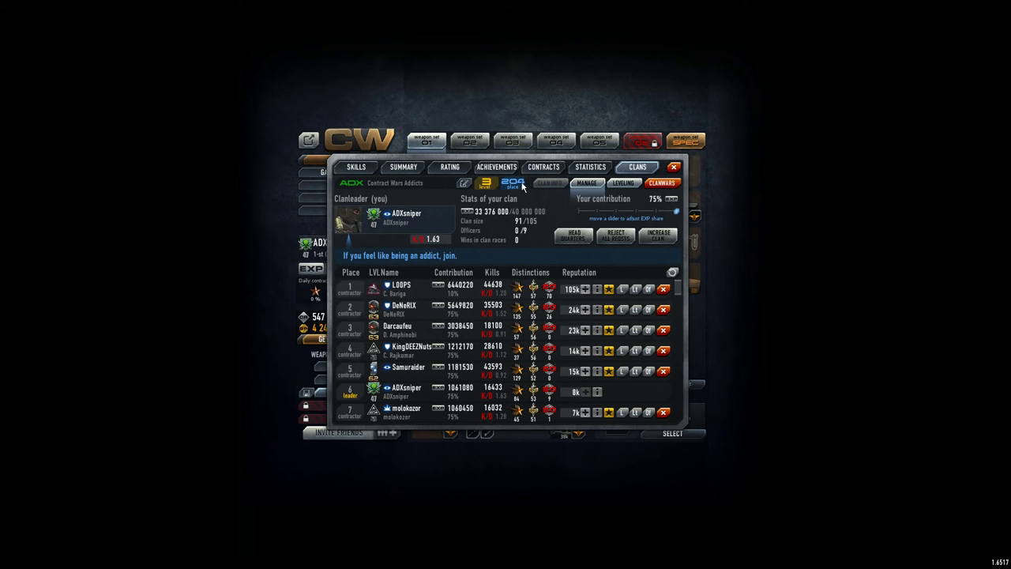
# Step: View the career Statistics, Skills, Summary and Rating pages
pyautogui.click(590, 167)
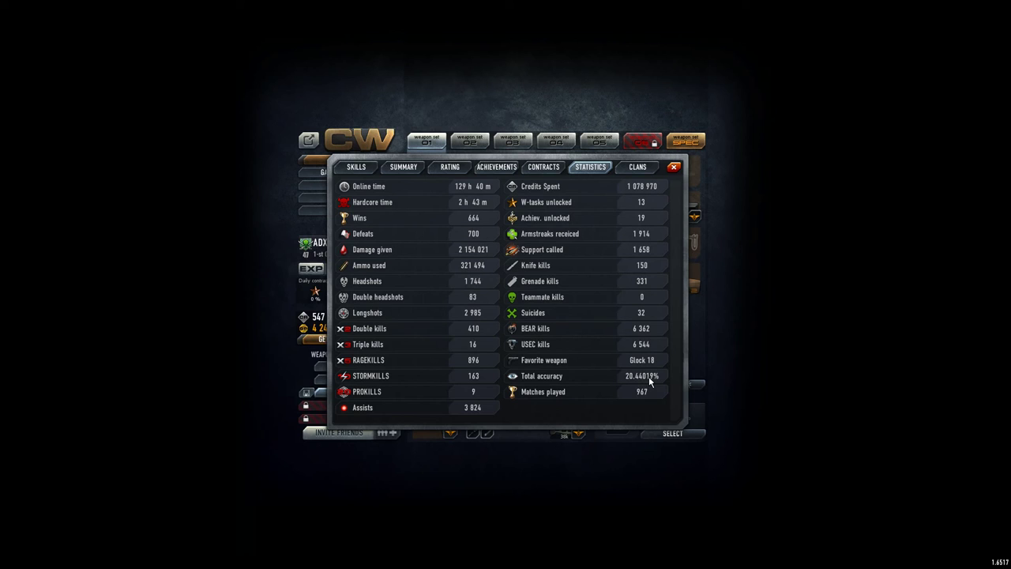
pyautogui.click(356, 166)
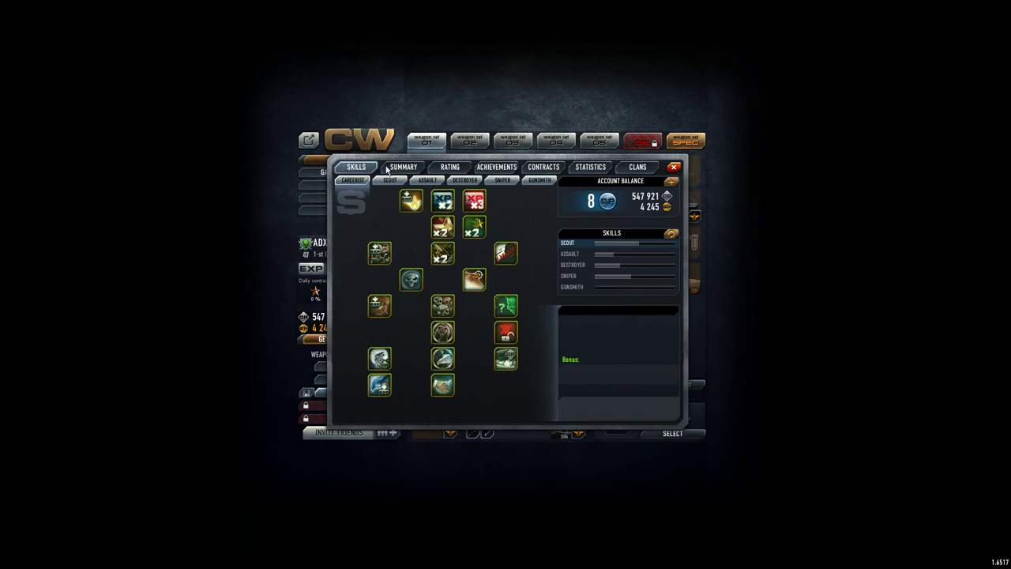
pyautogui.click(403, 167)
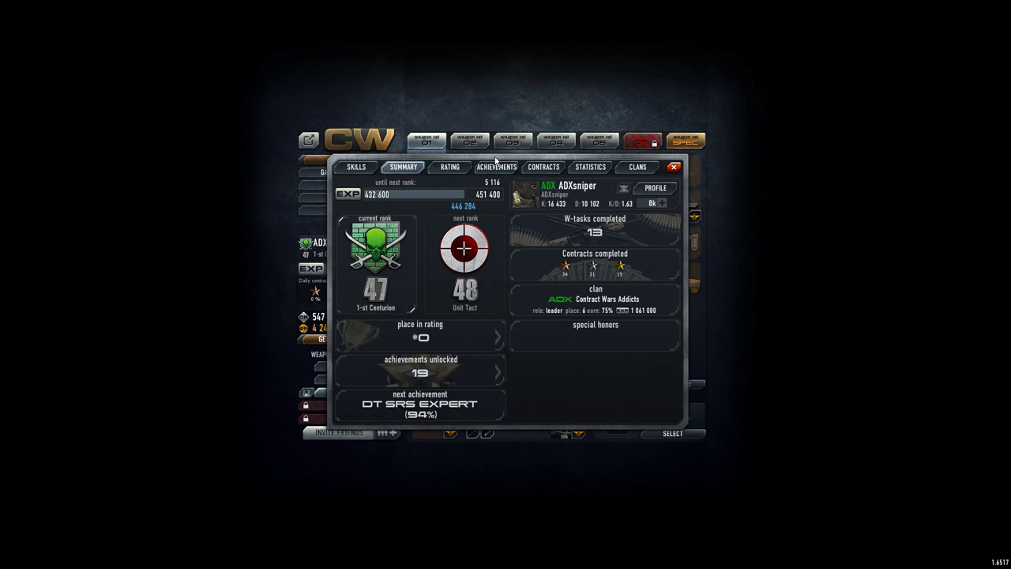
pyautogui.click(450, 167)
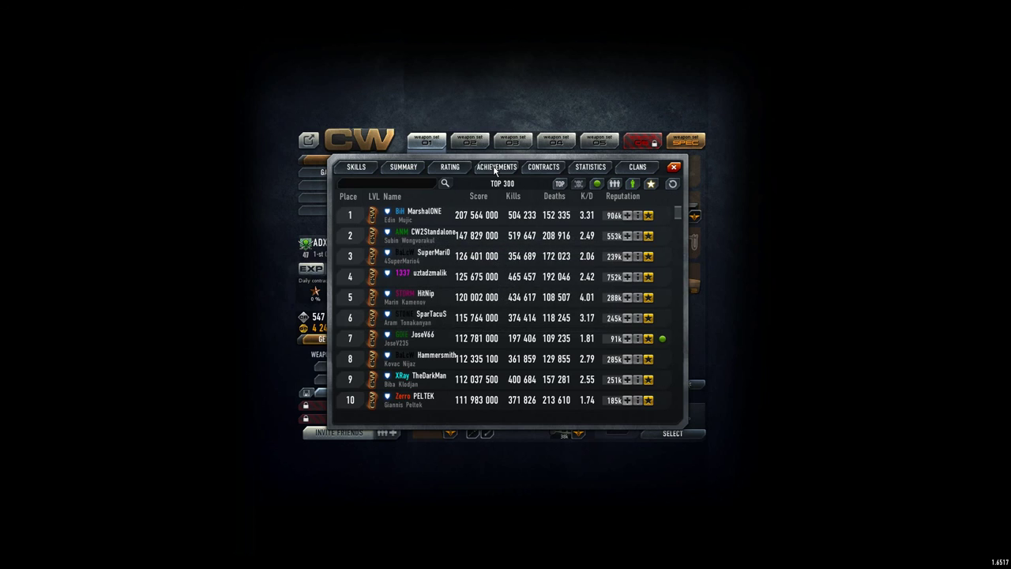
# Step: View Achievements and daily Contracts, revisit Statistics and Clans, then close the career panel
pyautogui.click(497, 167)
pyautogui.click(544, 166)
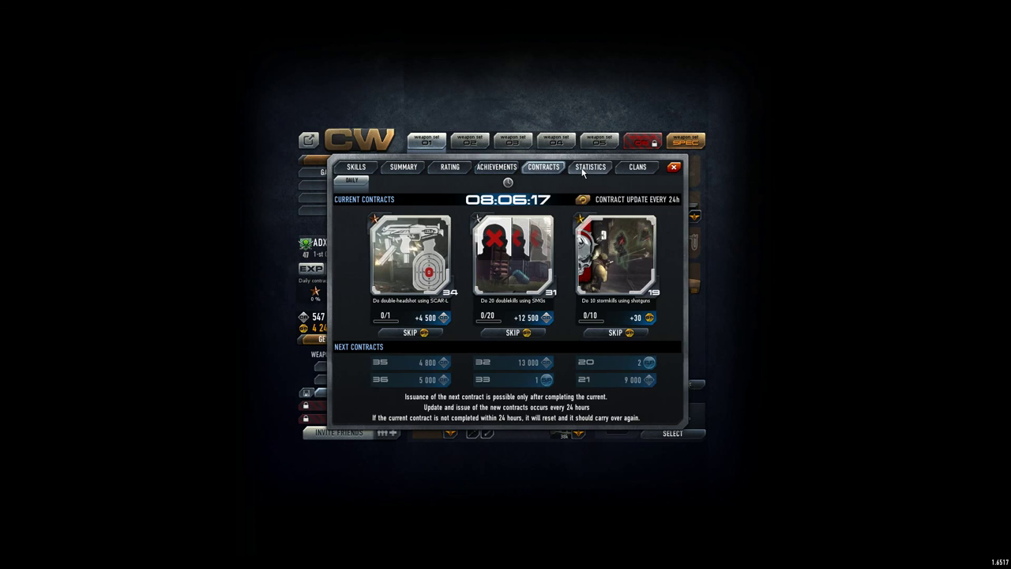
pyautogui.click(590, 167)
pyautogui.click(637, 166)
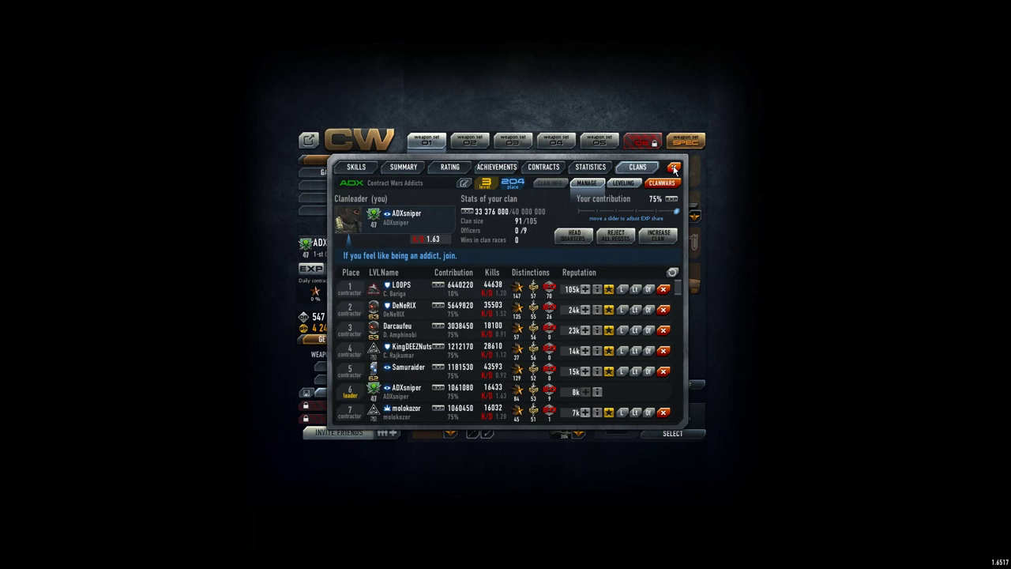
pyautogui.click(674, 167)
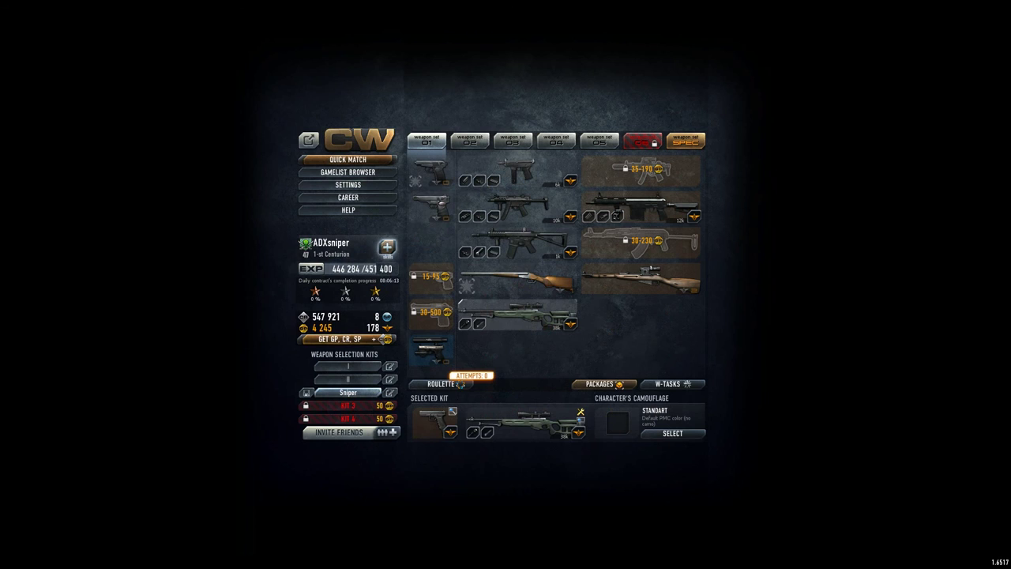